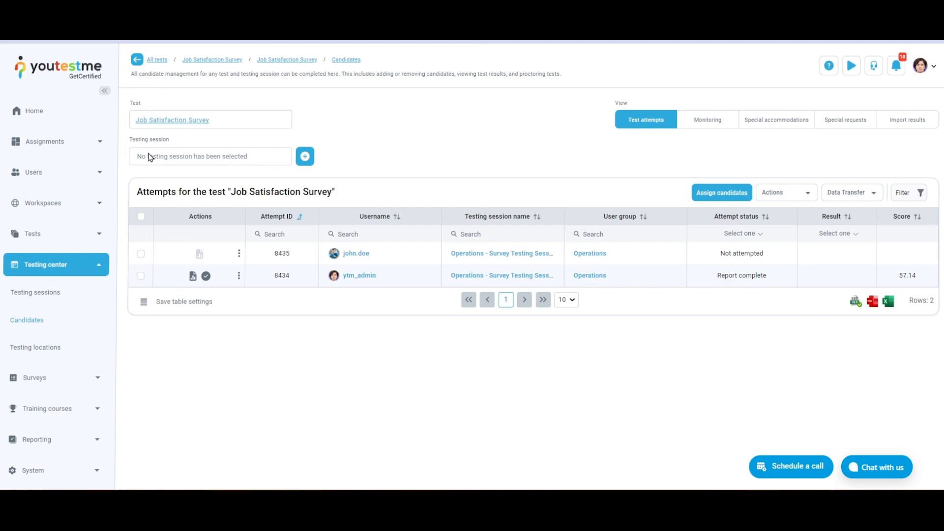
# Filter the survey attempts by the Operations - Survey Testing Session and clear that session selection
pyautogui.click(305, 161)
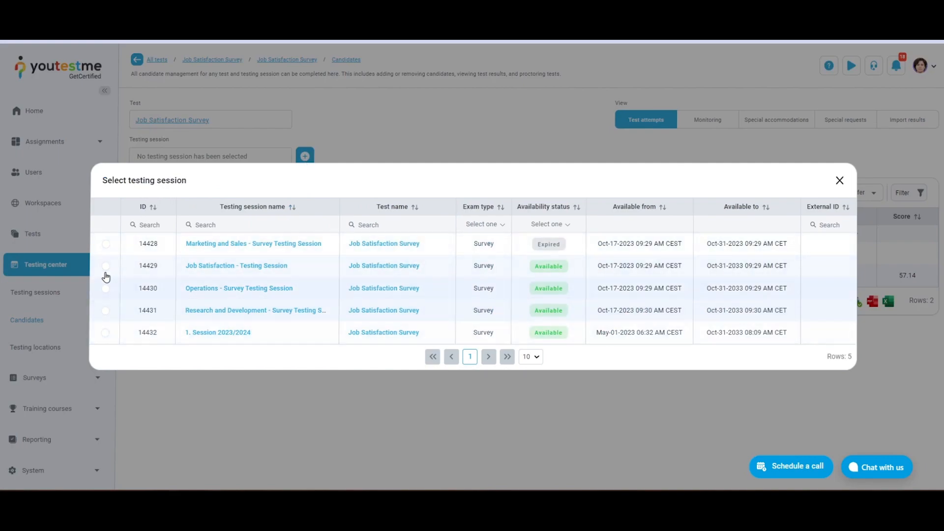
pyautogui.click(106, 289)
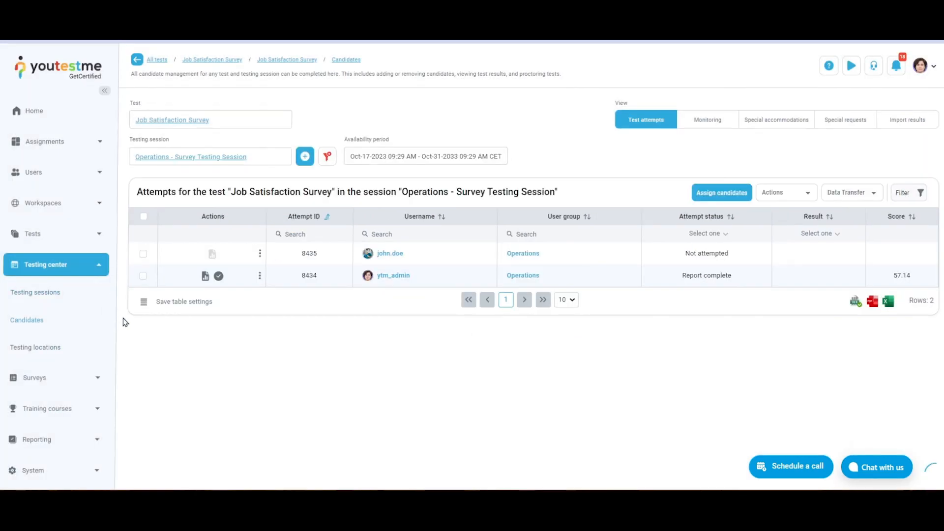
pyautogui.click(327, 156)
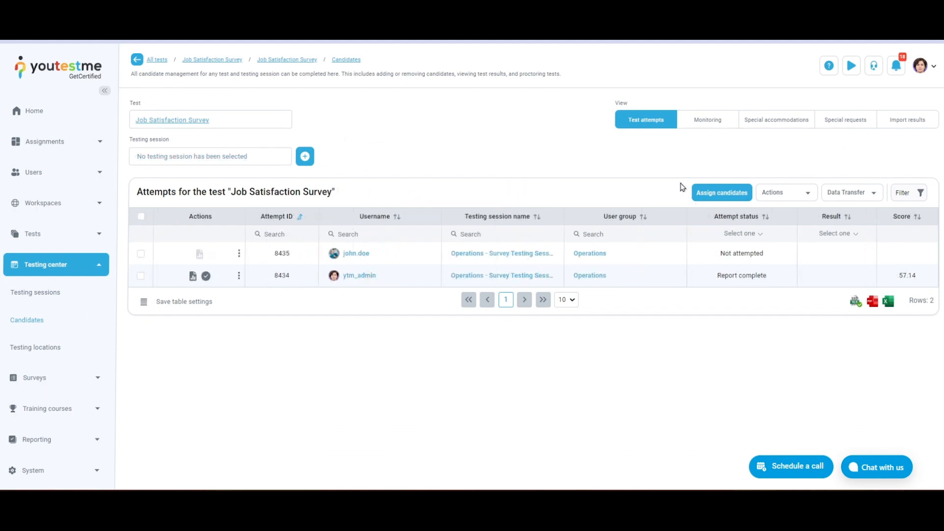
# Assign the third and fourth listed users of the Research and Development group to the Research and Development - Survey Testing Session
pyautogui.click(698, 194)
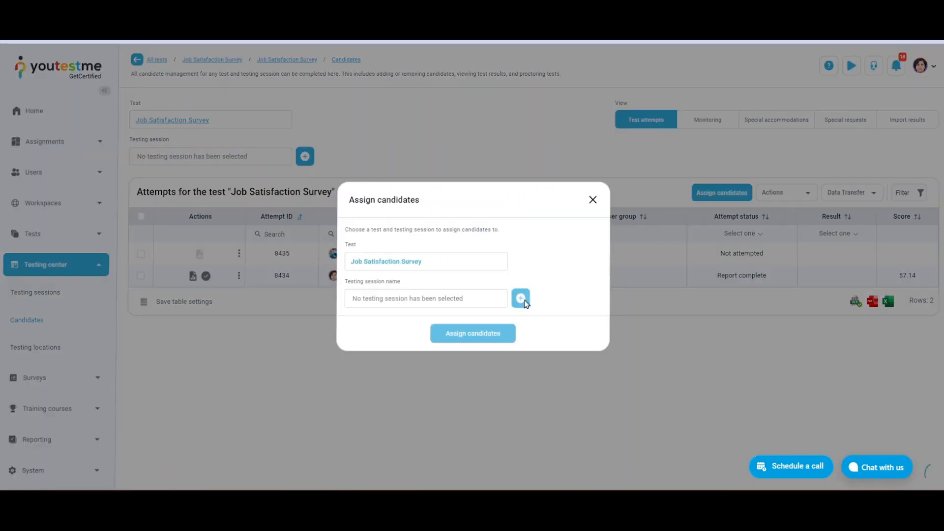
pyautogui.click(525, 301)
pyautogui.click(108, 312)
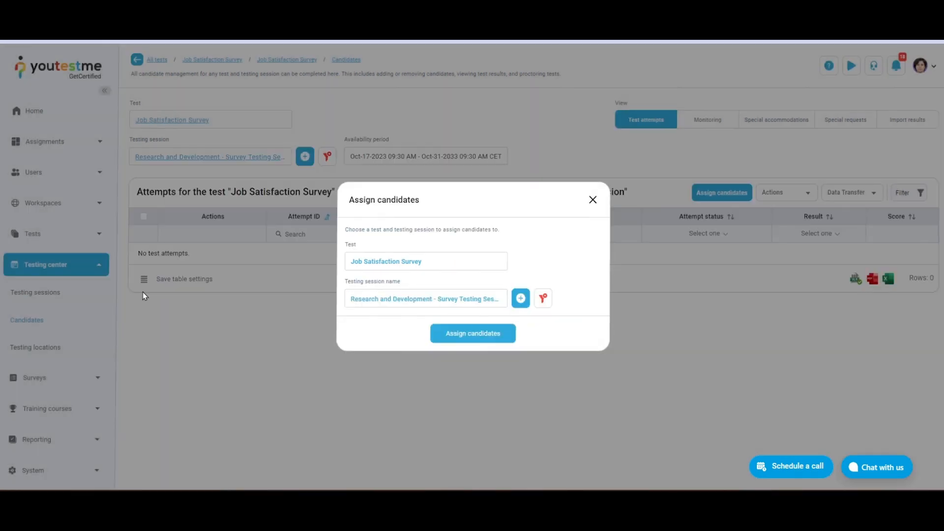
pyautogui.click(470, 334)
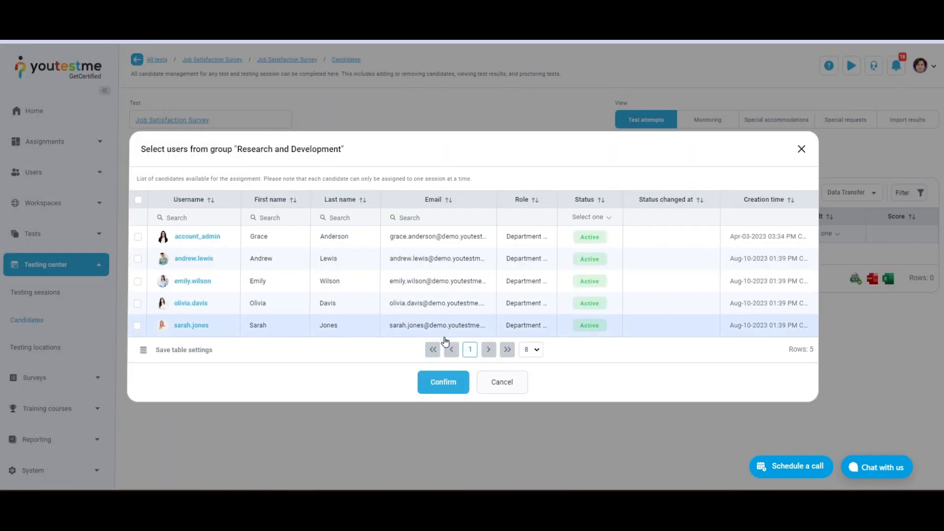
pyautogui.click(138, 303)
pyautogui.click(137, 282)
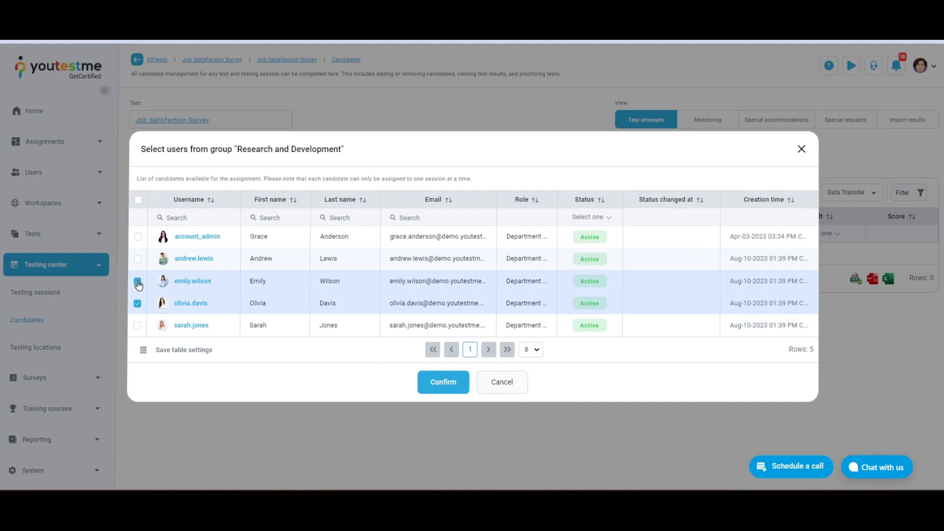
pyautogui.click(429, 383)
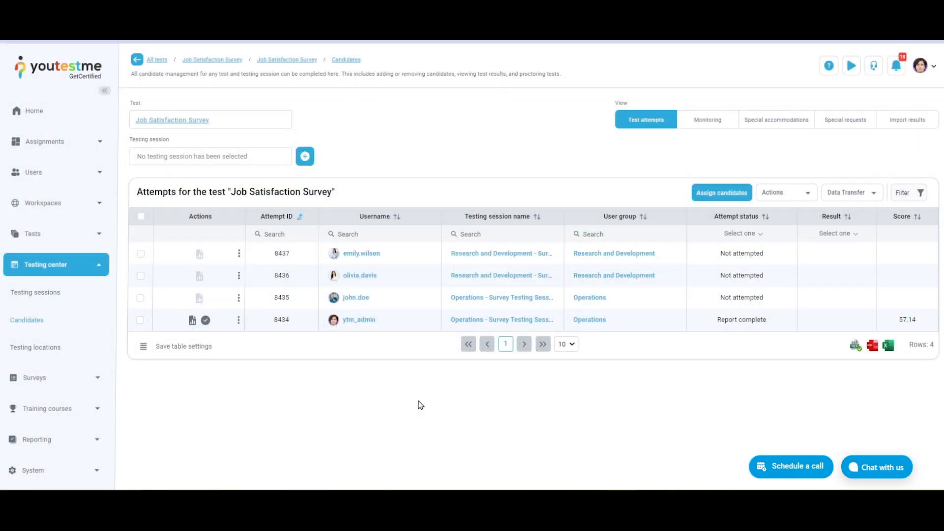
# Select attempts 8437, 8436 and 8434 in the attempts table
pyautogui.click(142, 254)
pyautogui.click(140, 276)
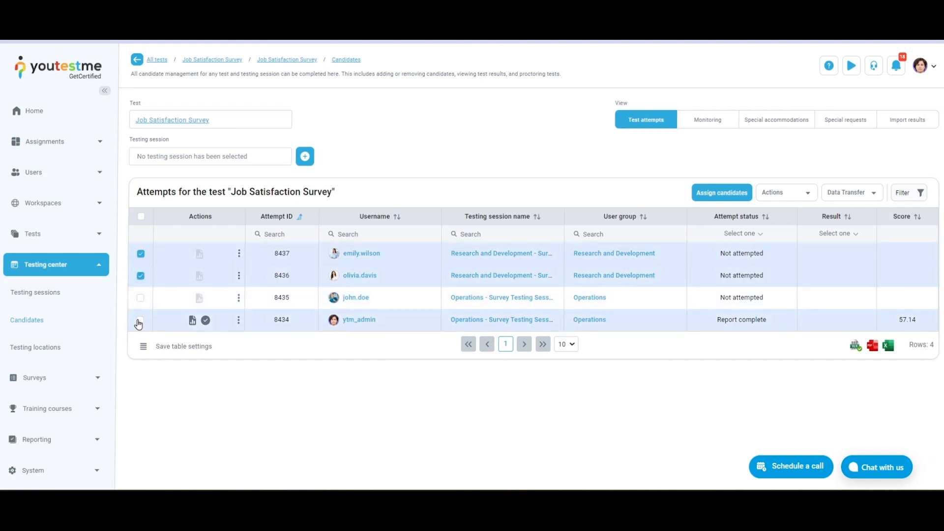
pyautogui.click(140, 321)
# Examine the bulk actions and data transfer options available for the selected attempts
pyautogui.click(798, 202)
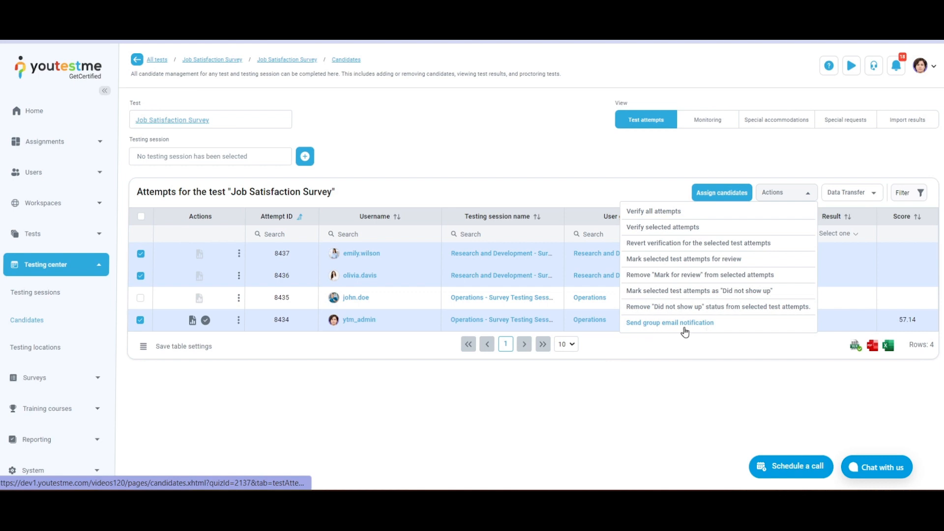
pyautogui.click(643, 371)
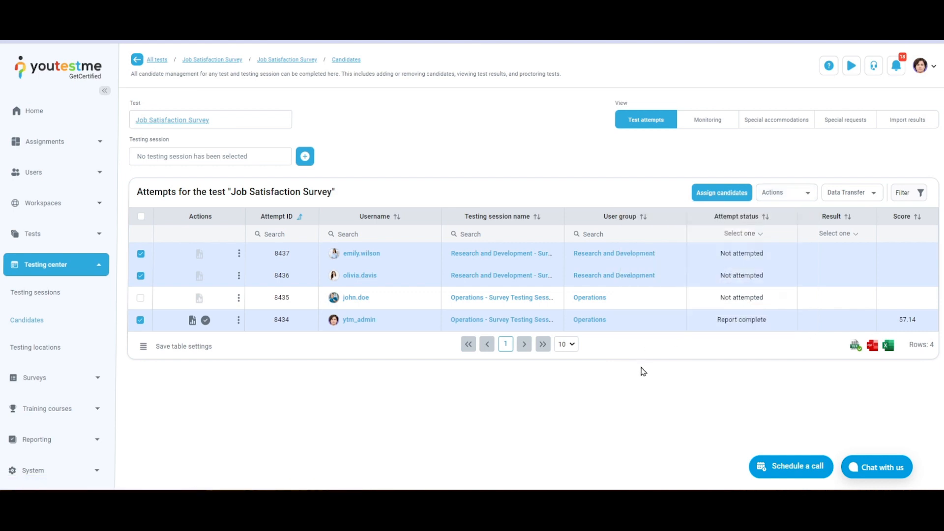
pyautogui.click(839, 197)
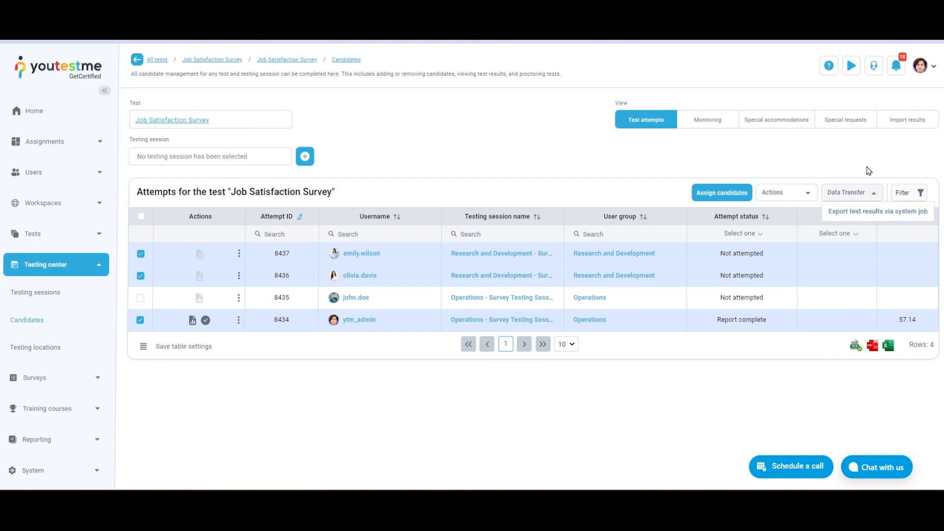
# Set the filter dates to 1/17/2024 for attempt finishing, 1/23/2024 for session end and 1/18/2024 for result importing
pyautogui.click(913, 192)
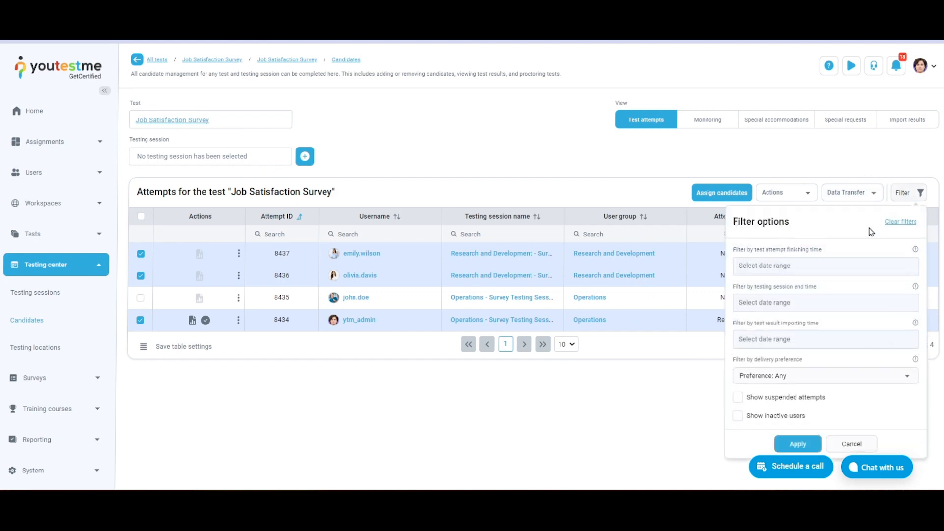
pyautogui.click(844, 265)
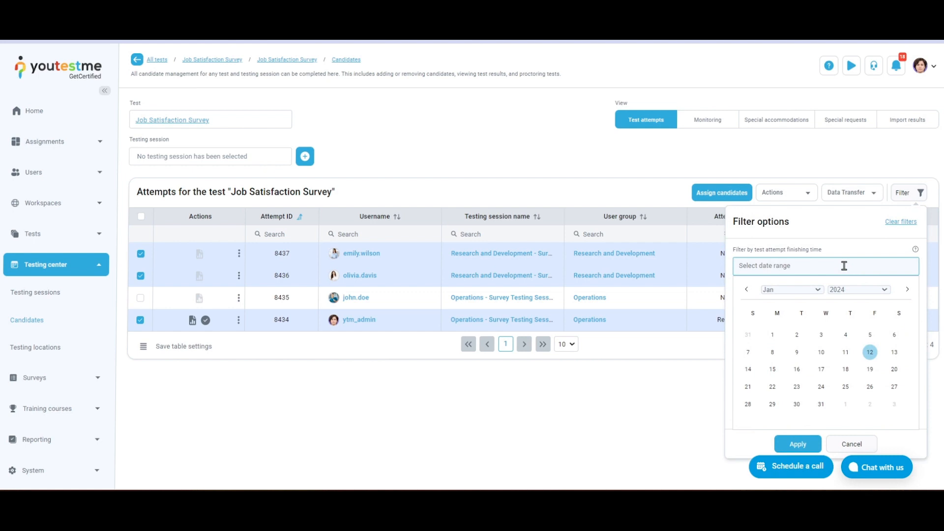
pyautogui.click(820, 369)
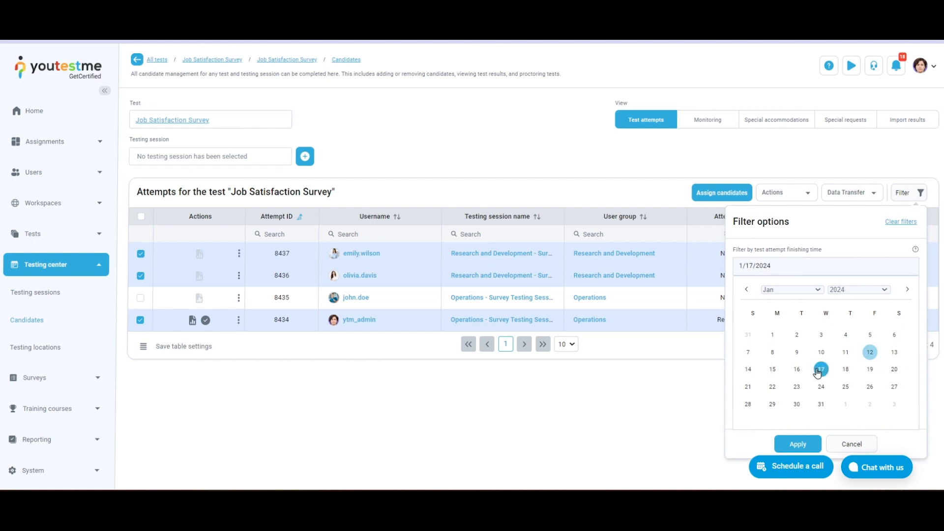
pyautogui.click(845, 256)
pyautogui.click(822, 302)
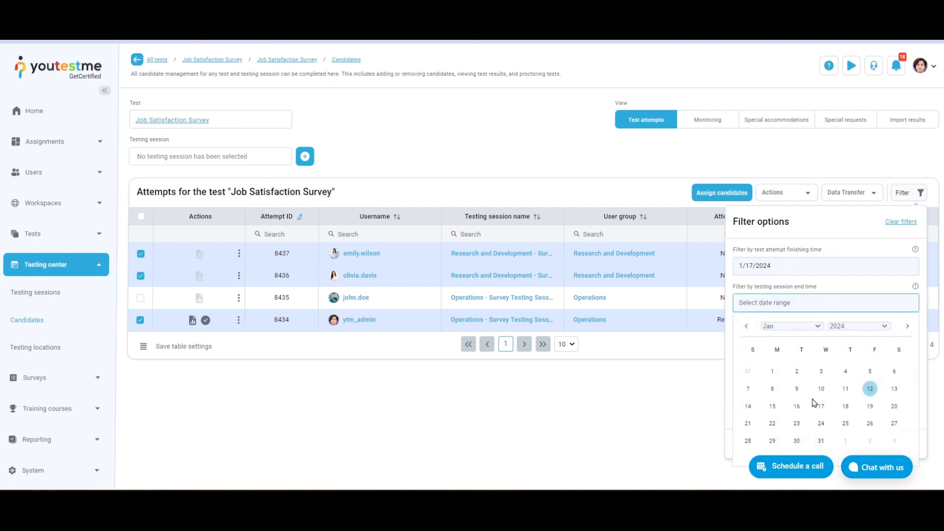
pyautogui.click(798, 423)
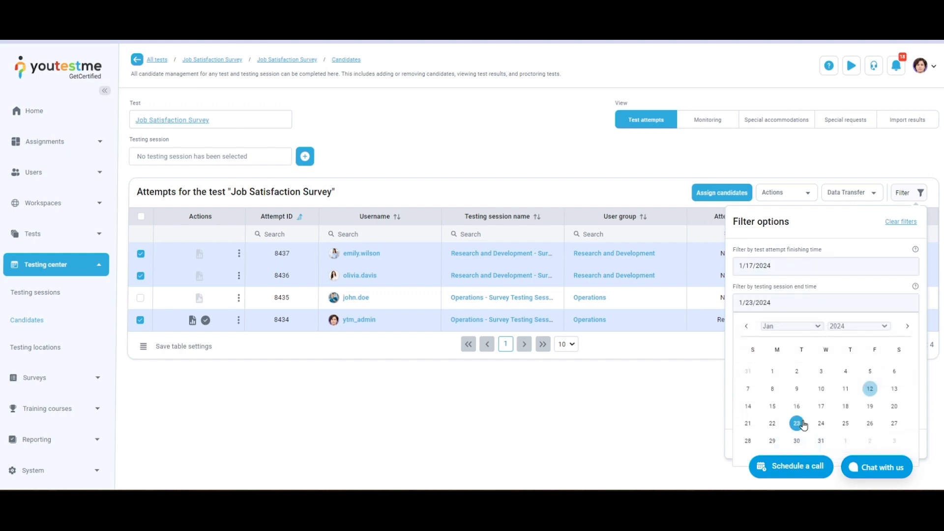
pyautogui.click(839, 256)
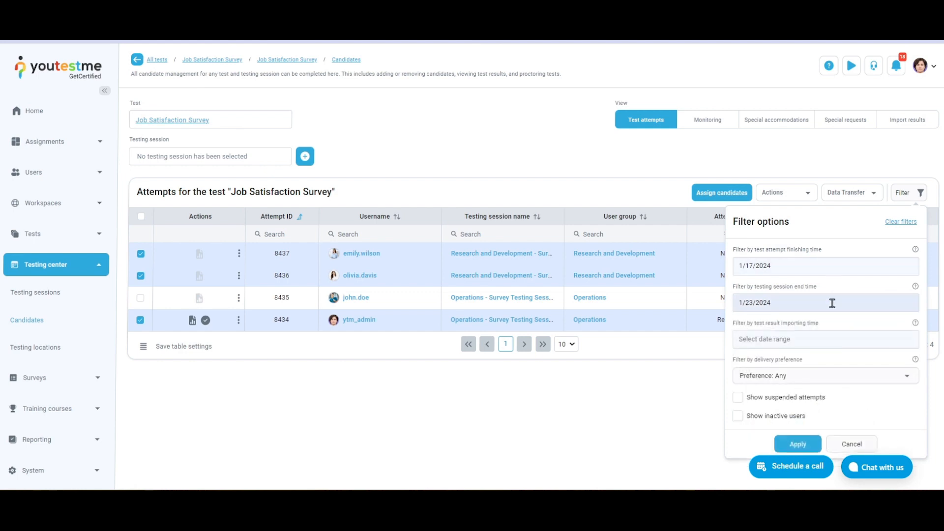
pyautogui.click(835, 345)
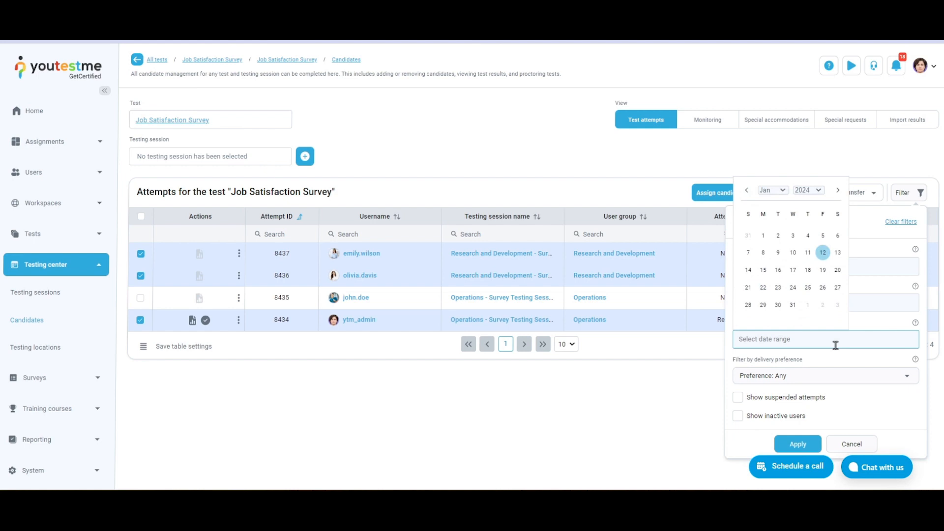
pyautogui.click(808, 270)
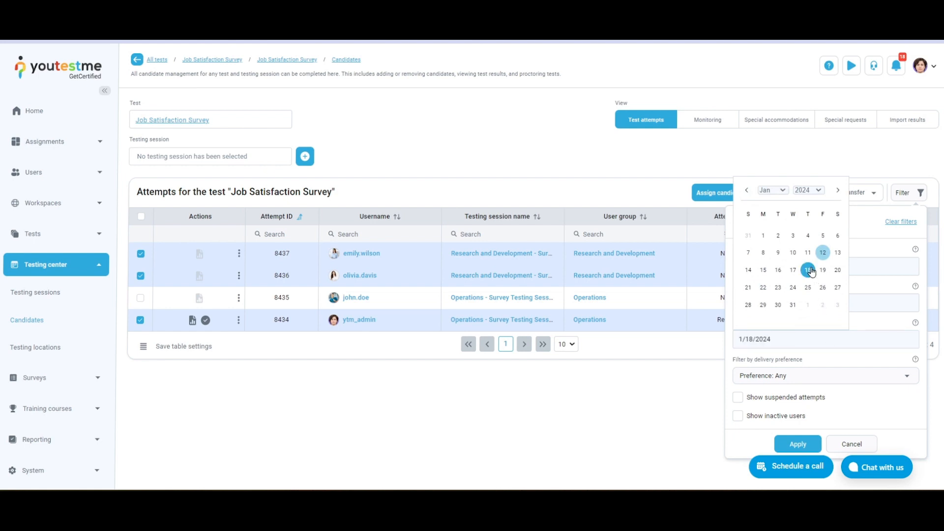
pyautogui.click(865, 244)
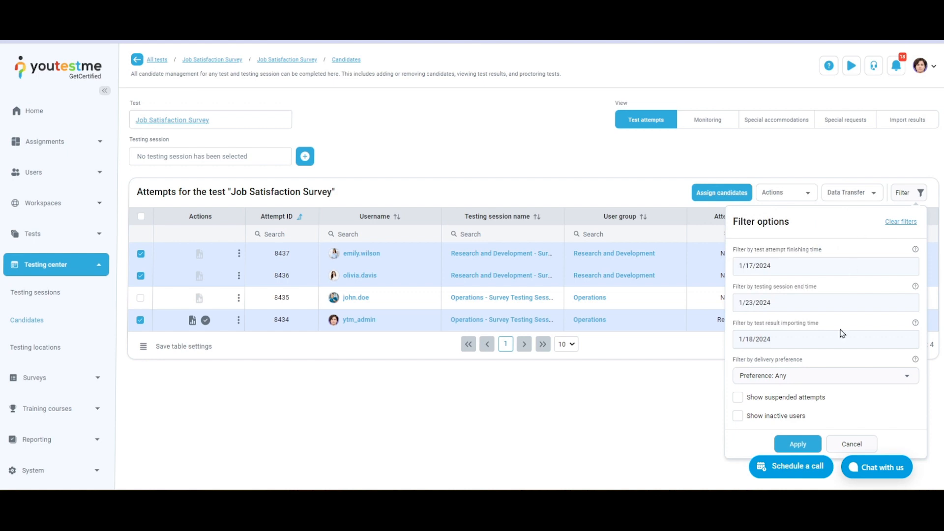
# Set the delivery preference filter to Online live-proctored and include suspended attempts and inactive users
pyautogui.click(826, 383)
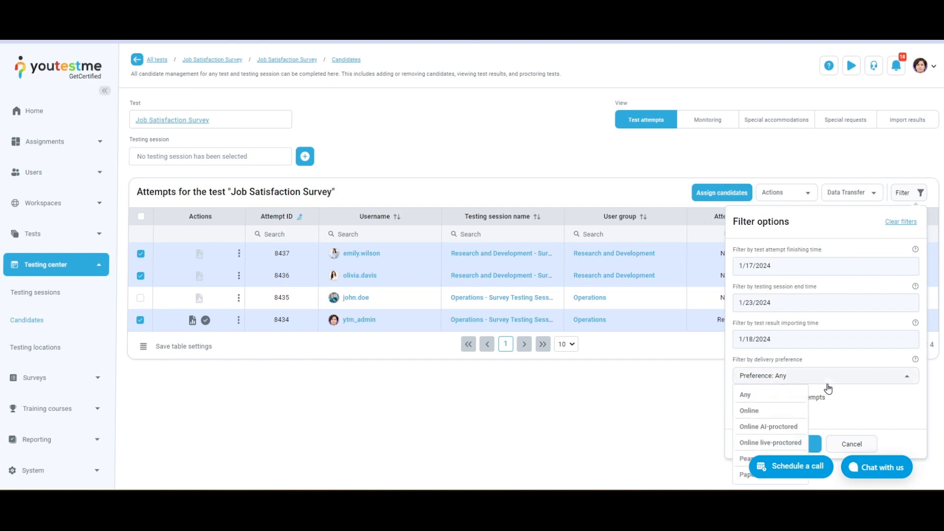
pyautogui.click(763, 442)
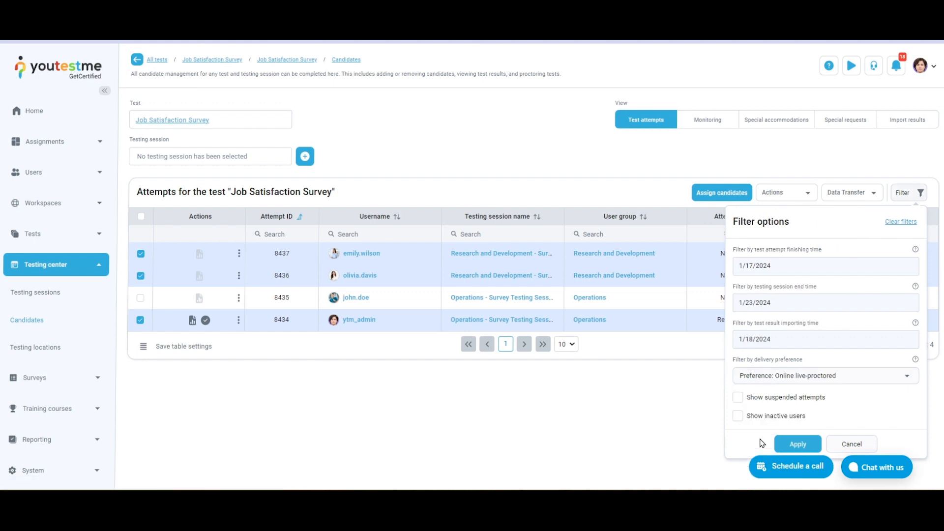
pyautogui.click(739, 398)
pyautogui.click(739, 419)
# Clear all filter options and close the filter settings without applying them
pyautogui.click(901, 222)
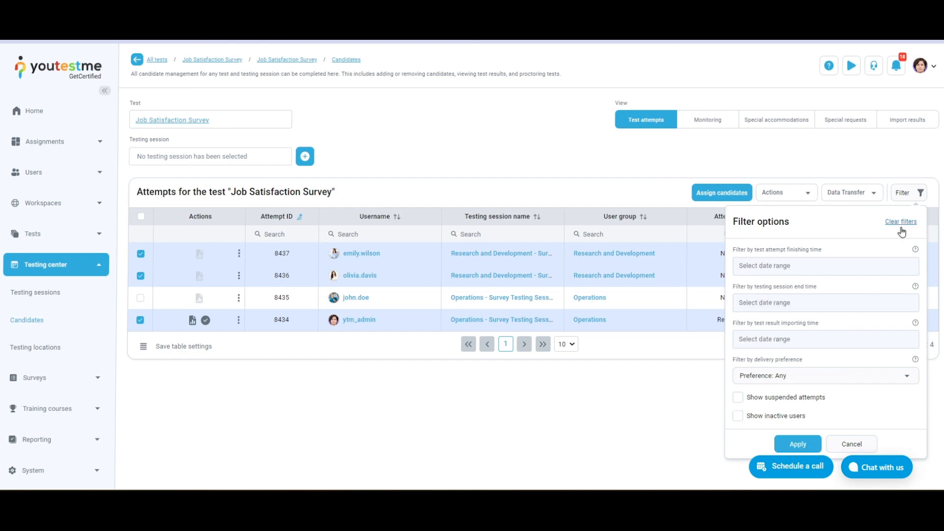
pyautogui.click(855, 163)
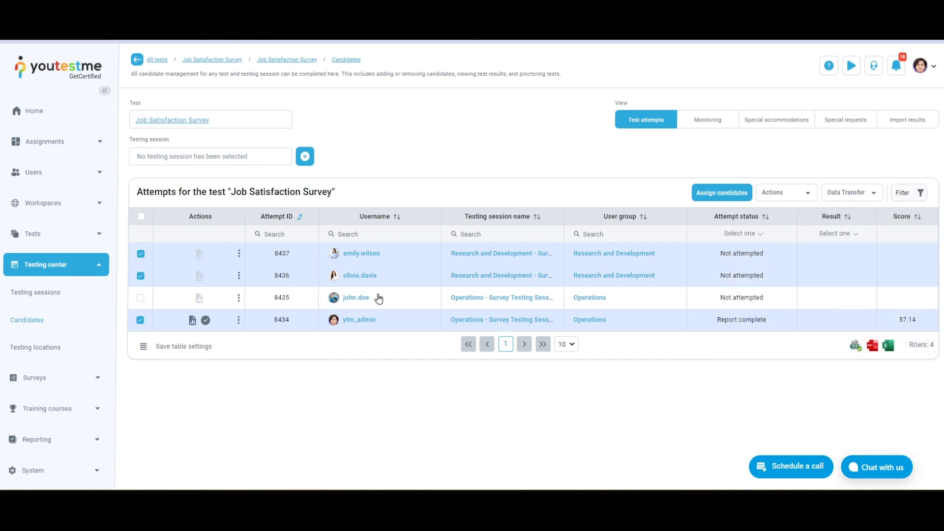
# Examine the individual actions available for the completed attempt 8434
pyautogui.click(238, 320)
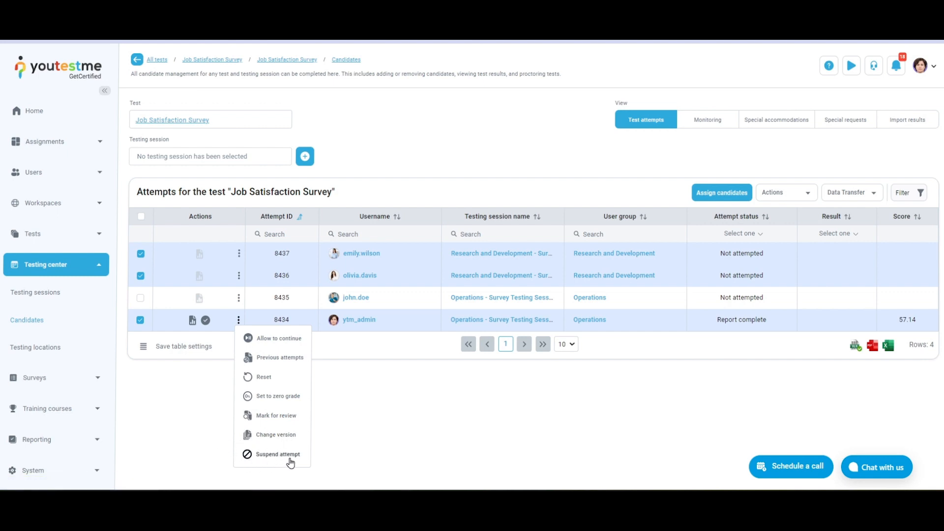
pyautogui.click(226, 382)
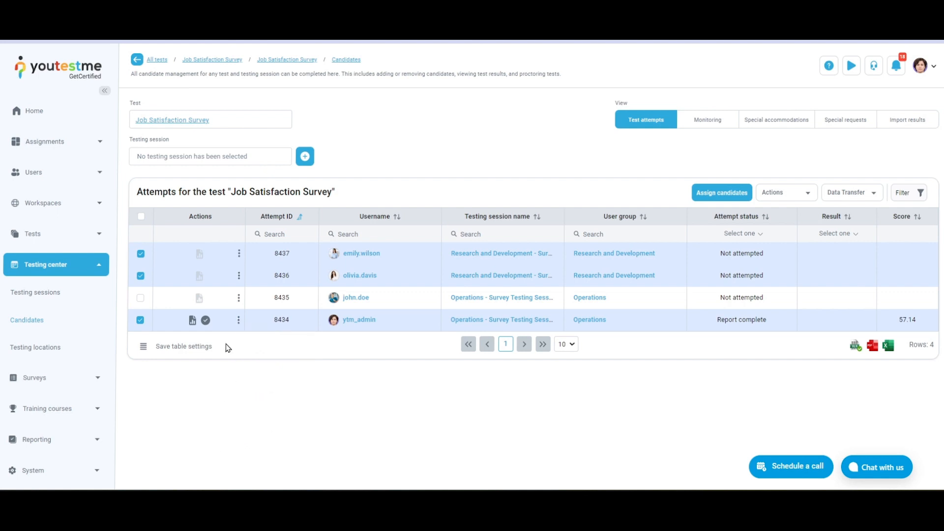
# View the sessions that attempt 8436 can be moved to, and close the session change dialog without choosing one
pyautogui.click(239, 276)
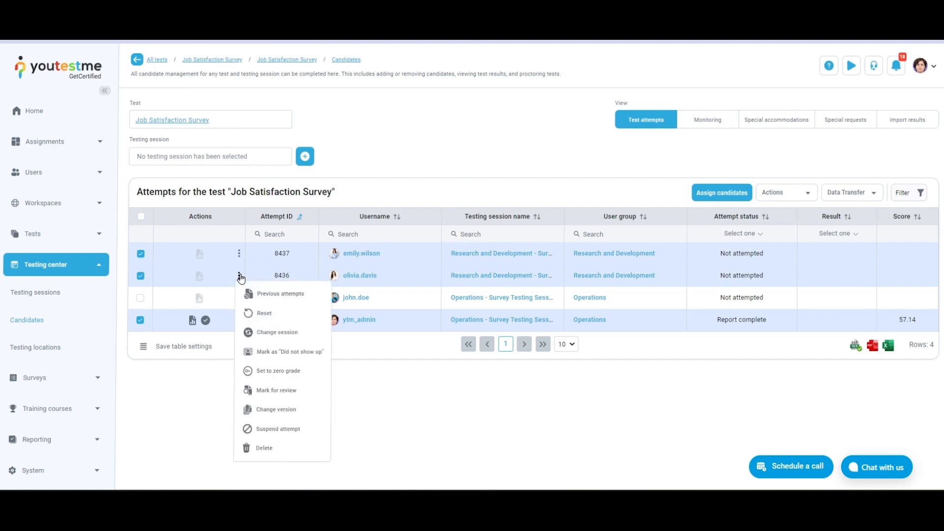
pyautogui.click(268, 334)
pyautogui.click(559, 276)
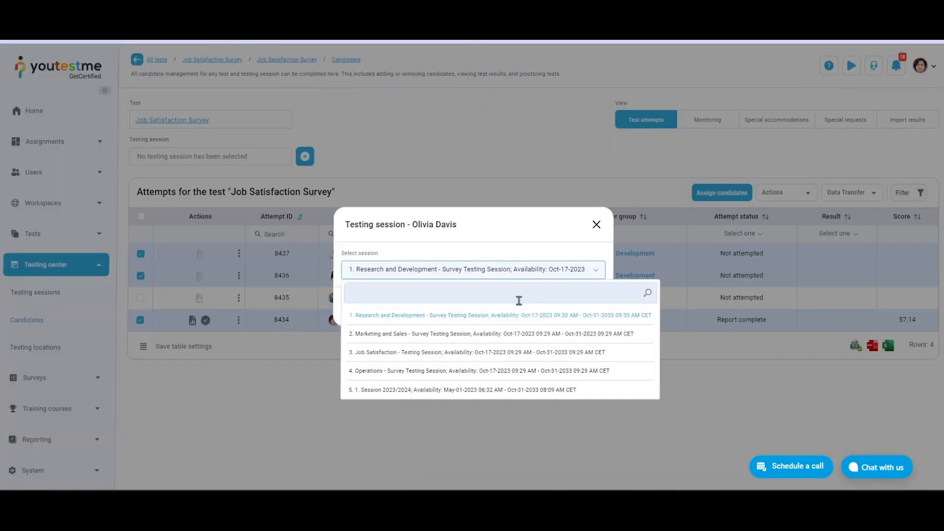
pyautogui.click(597, 230)
pyautogui.click(597, 226)
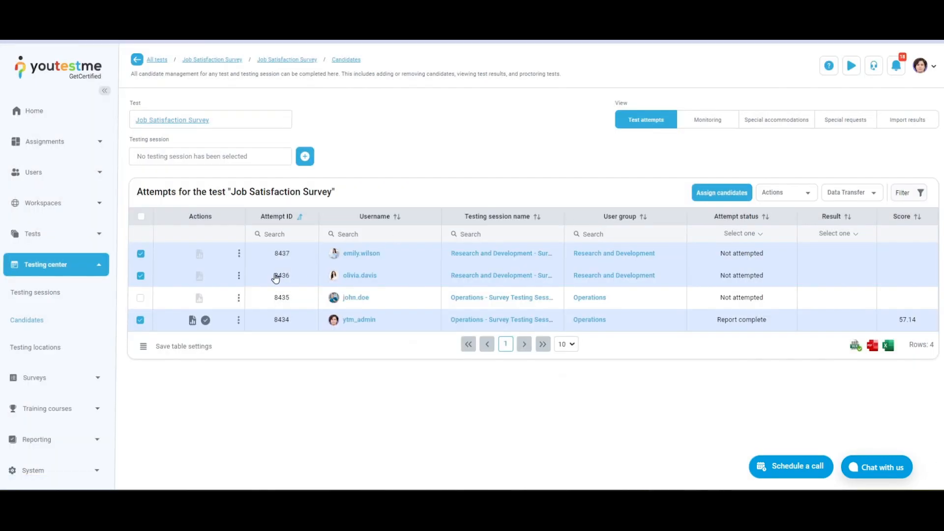
# Delete attempt 8436 from the Job Satisfaction Survey and confirm the deletion
pyautogui.click(239, 275)
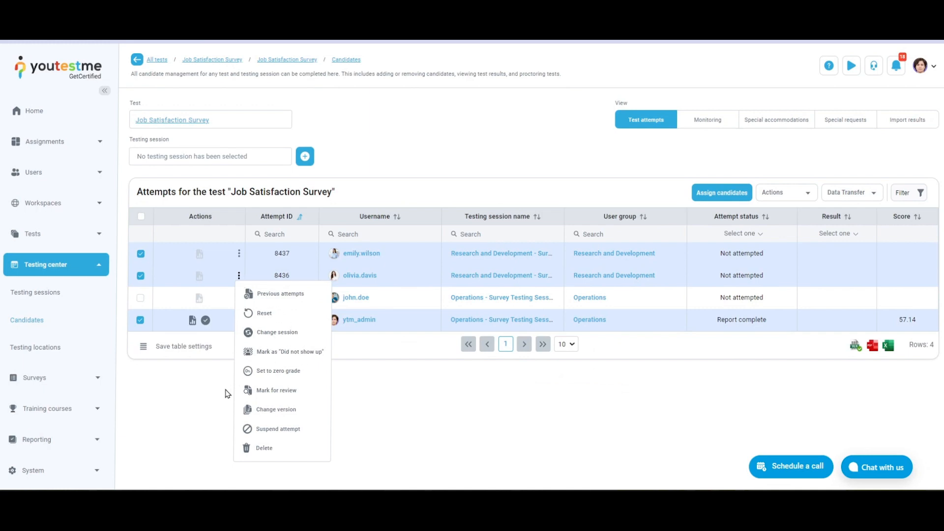
pyautogui.click(255, 448)
pyautogui.click(444, 318)
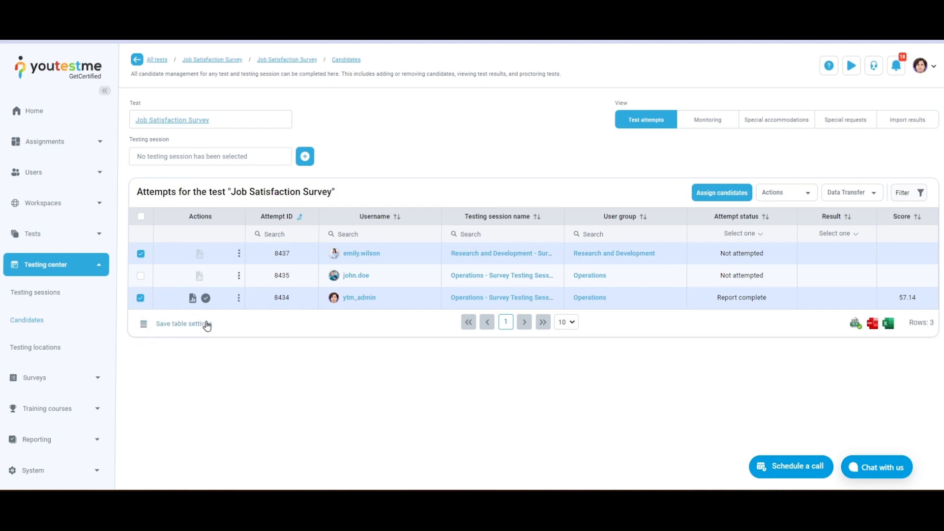
# Display the Exam type column in the attempts table and save the table settings
pyautogui.click(143, 328)
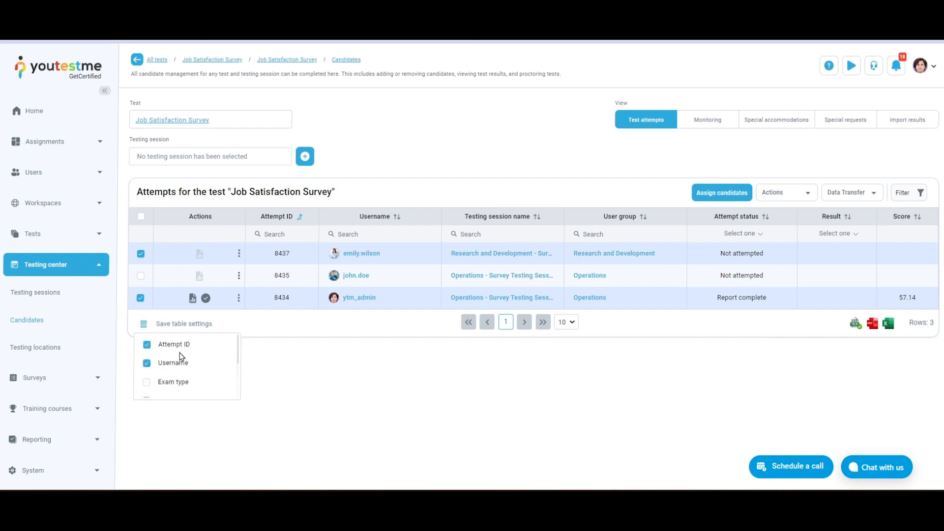
pyautogui.click(146, 384)
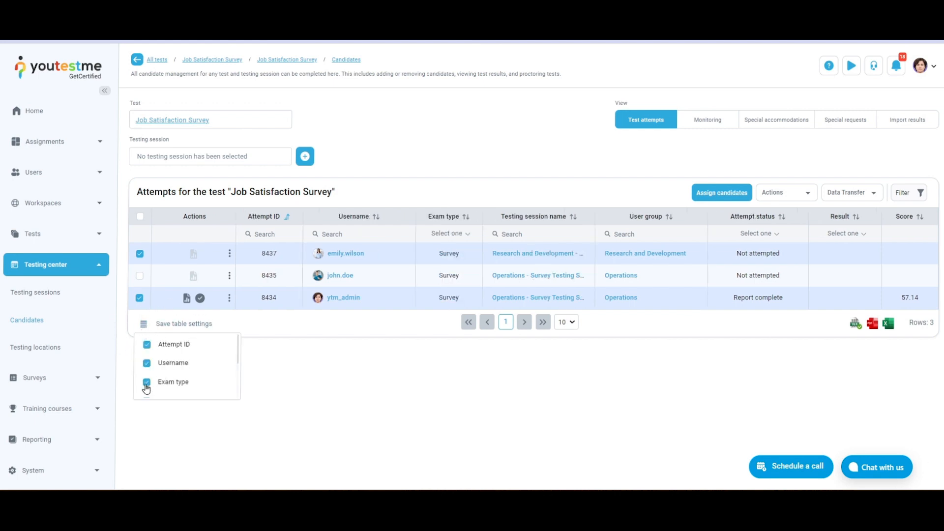
pyautogui.click(198, 323)
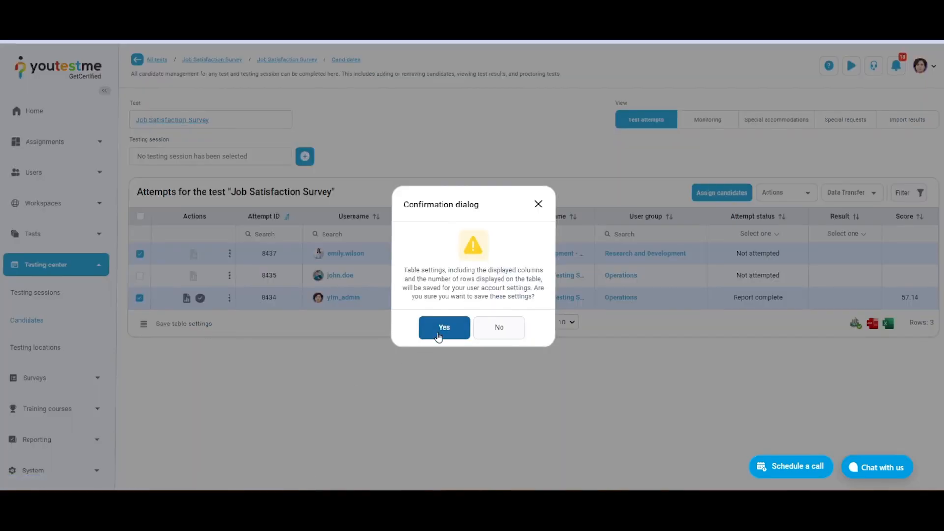
pyautogui.click(433, 338)
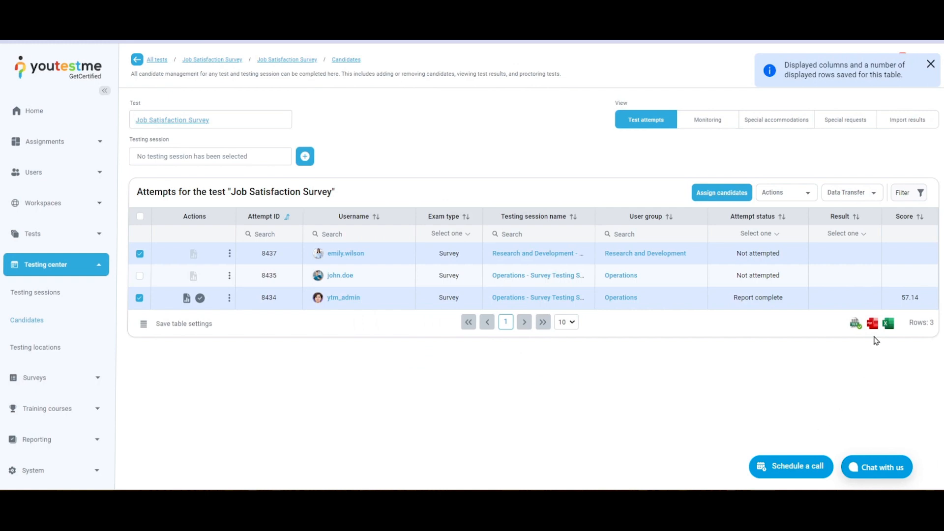